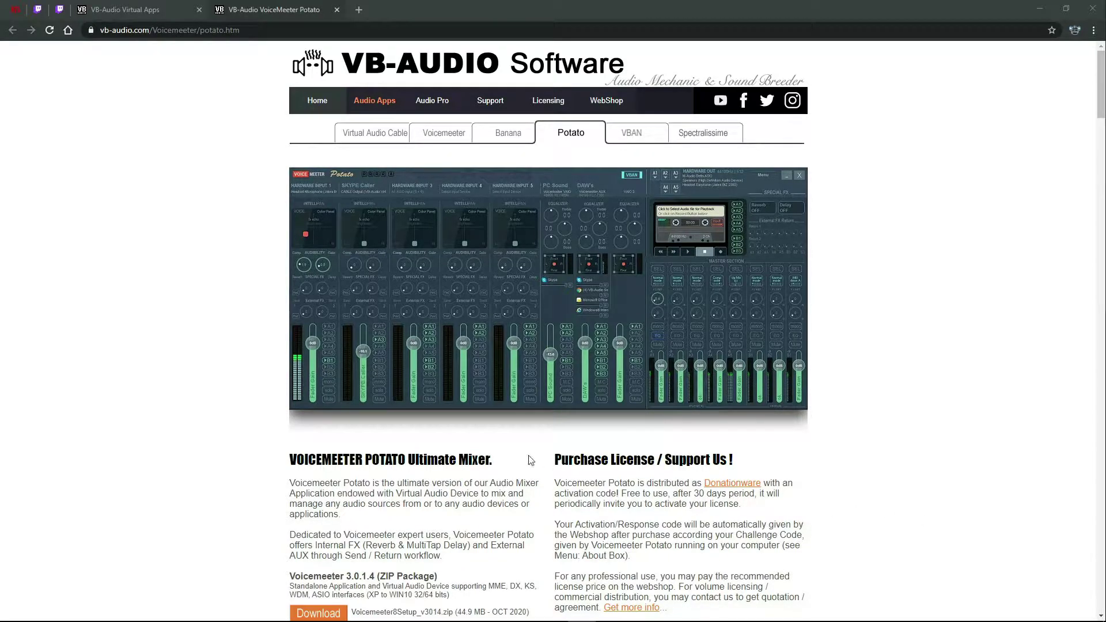
- Highlight and read the note about the 30-day activation period, then clear the highlight
scroll(530, 459, "down", 2)
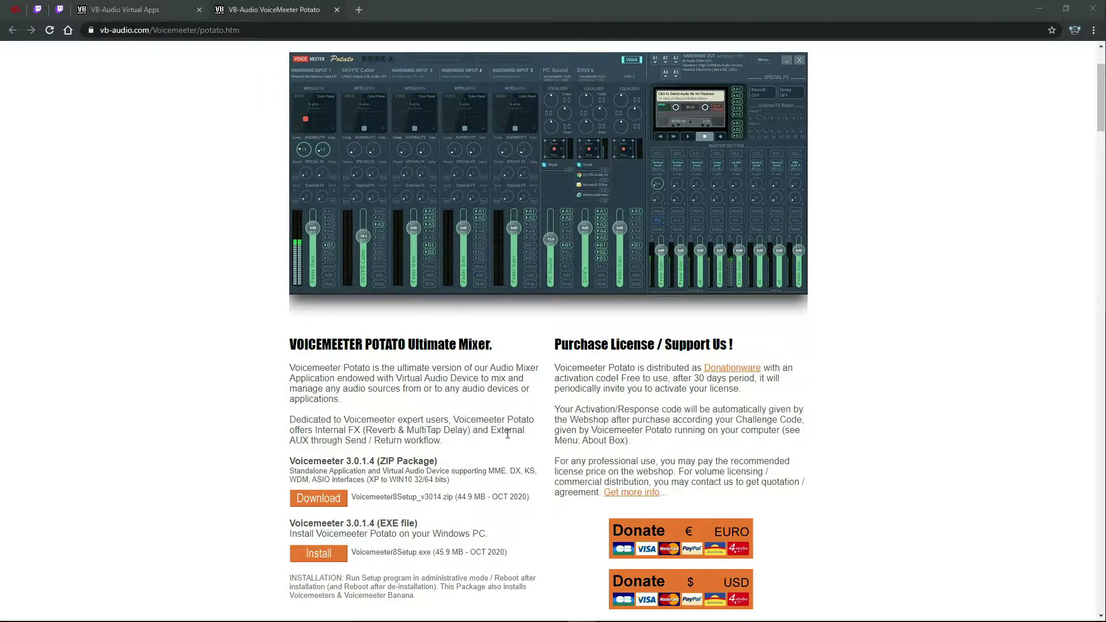
left_click_drag(668, 379, 759, 397)
left_click(810, 400)
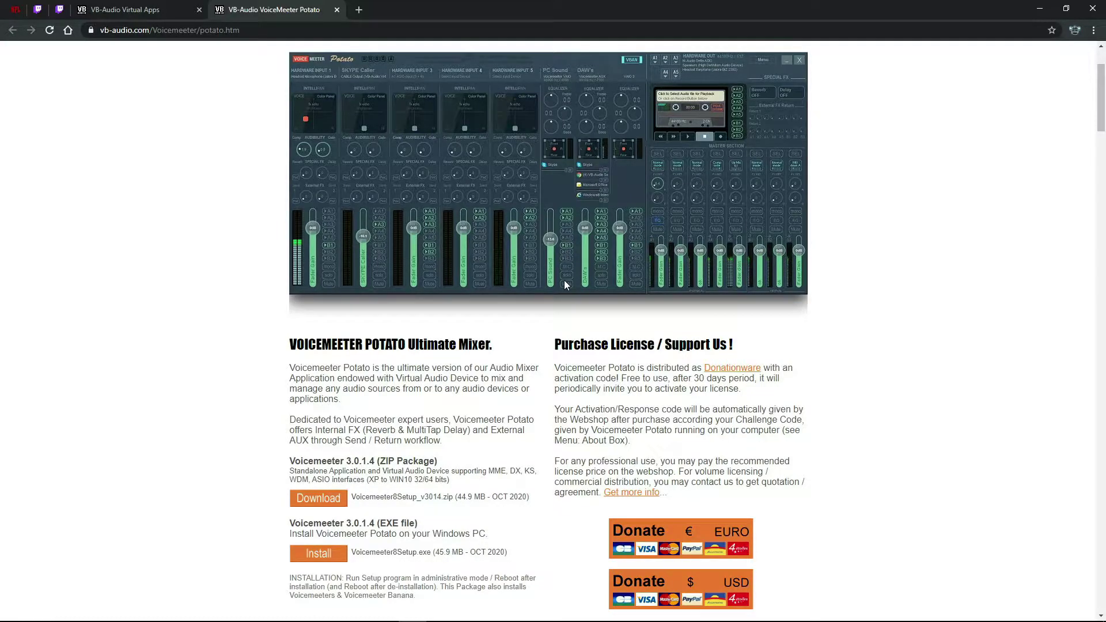
scroll(611, 315, "up", 2)
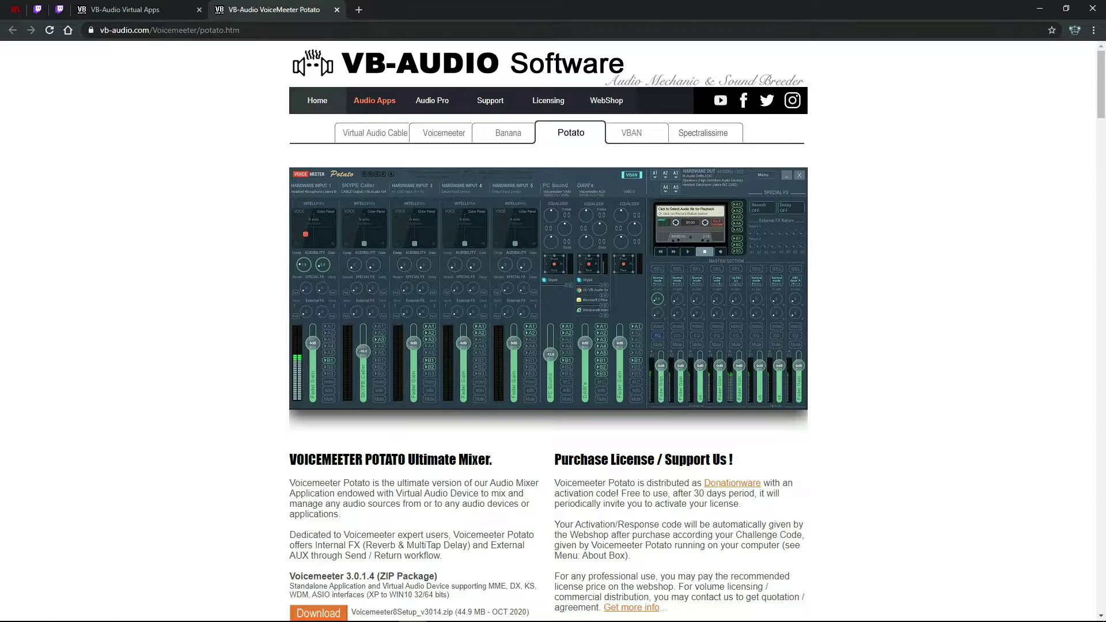
- On the VB-Audio Virtual Apps page, open the VB-CABLE A+B section, then return to the VB-CABLE download section
left_click(159, 13)
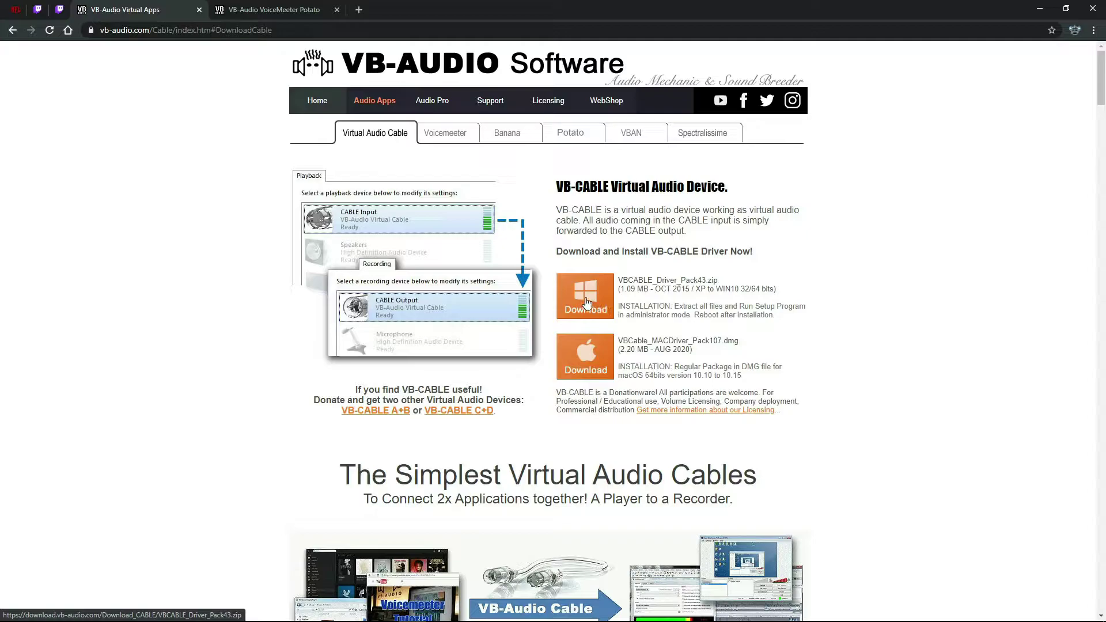
scroll(584, 301, "down", 1)
scroll(584, 301, "down", 2)
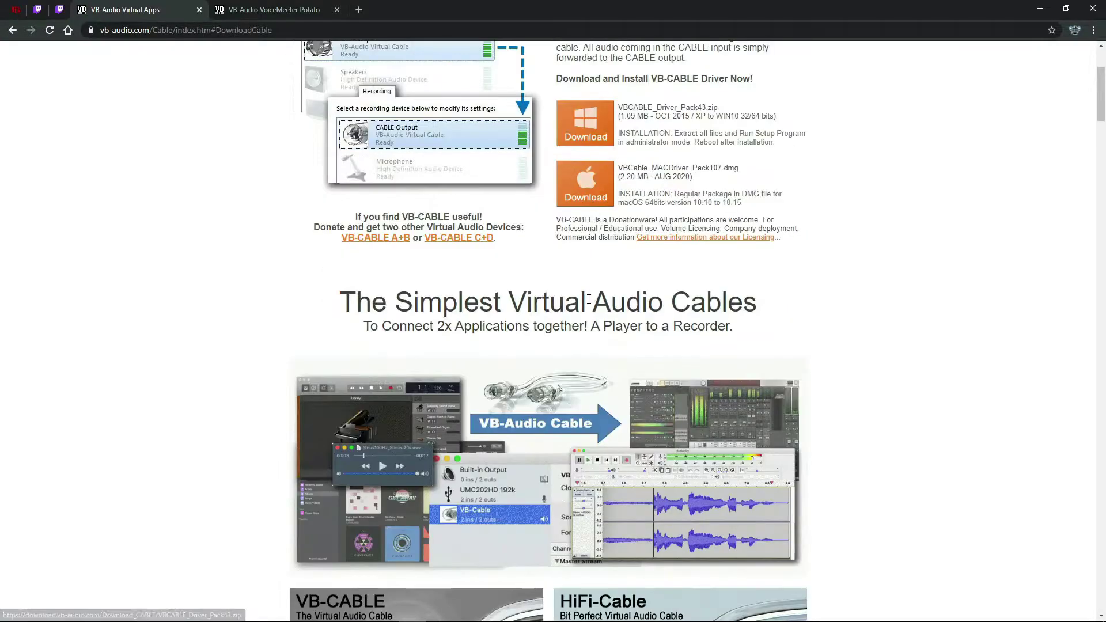
left_click(403, 242)
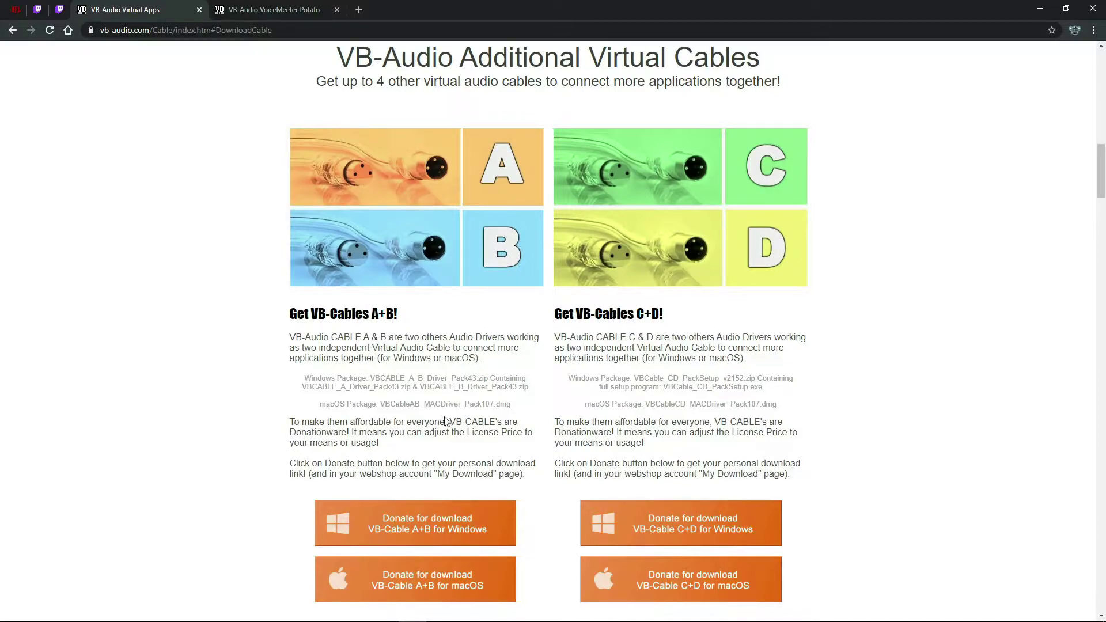
key("alt+Left")
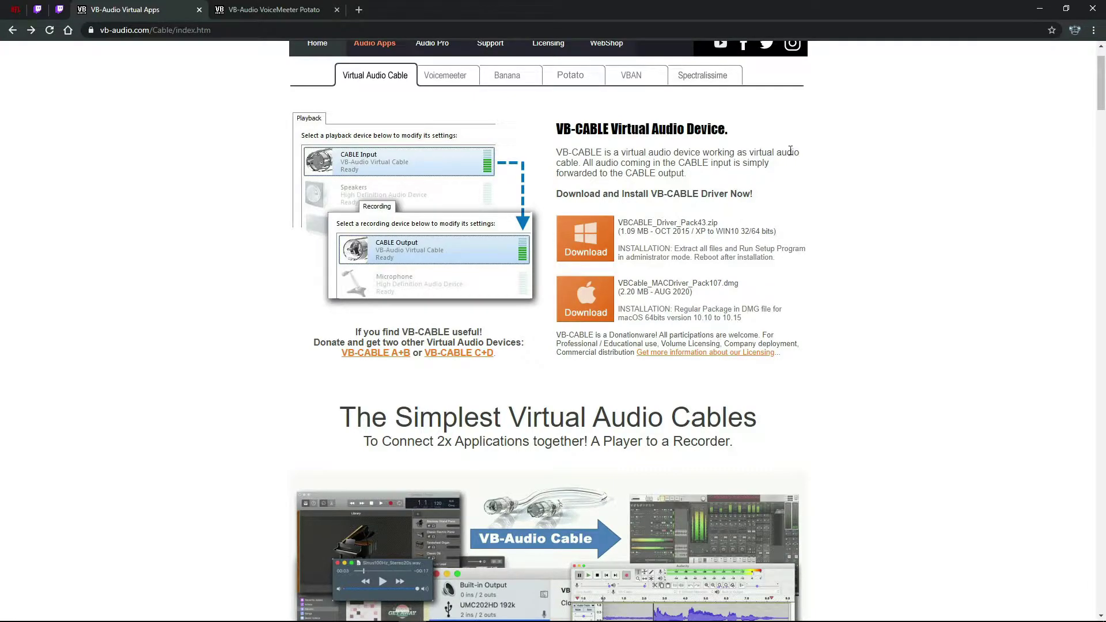
- Close Chrome and launch Voicemeeter Potato from the VB Audio folder in the Start menu
left_click(1092, 9)
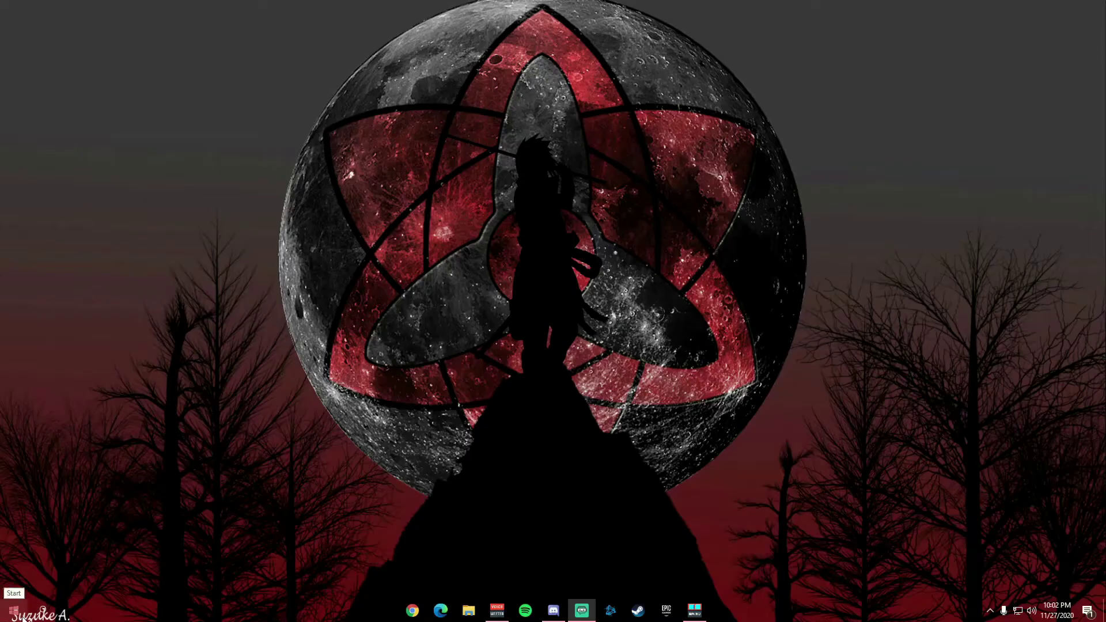
left_click(14, 610)
scroll(54, 424, "down", 15)
scroll(92, 433, "down", 3)
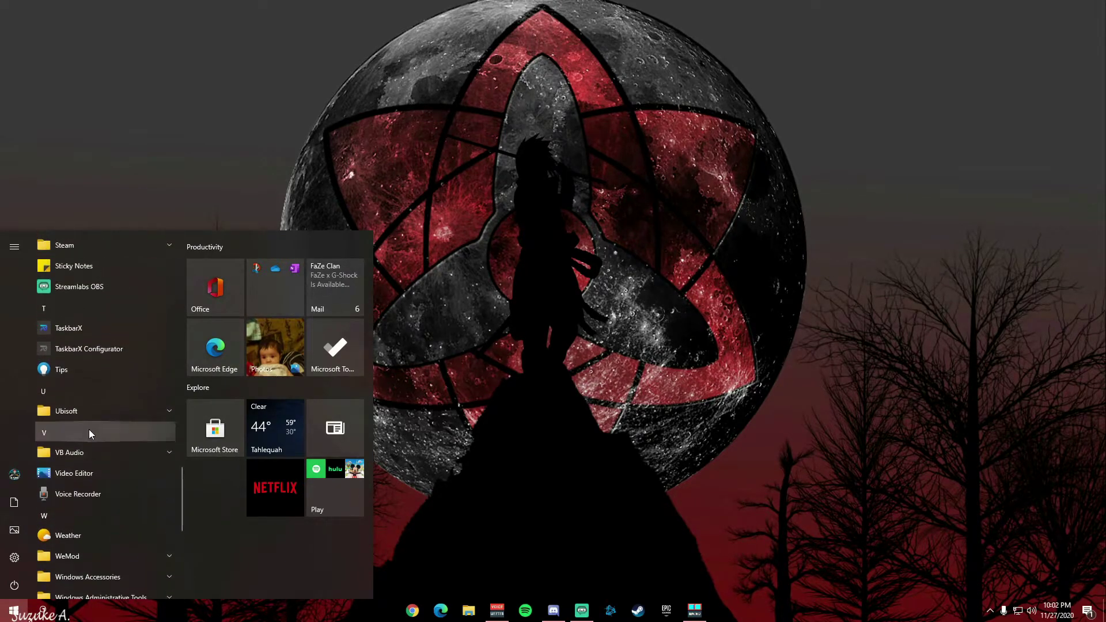
left_click(91, 431)
scroll(124, 459, "down", 3)
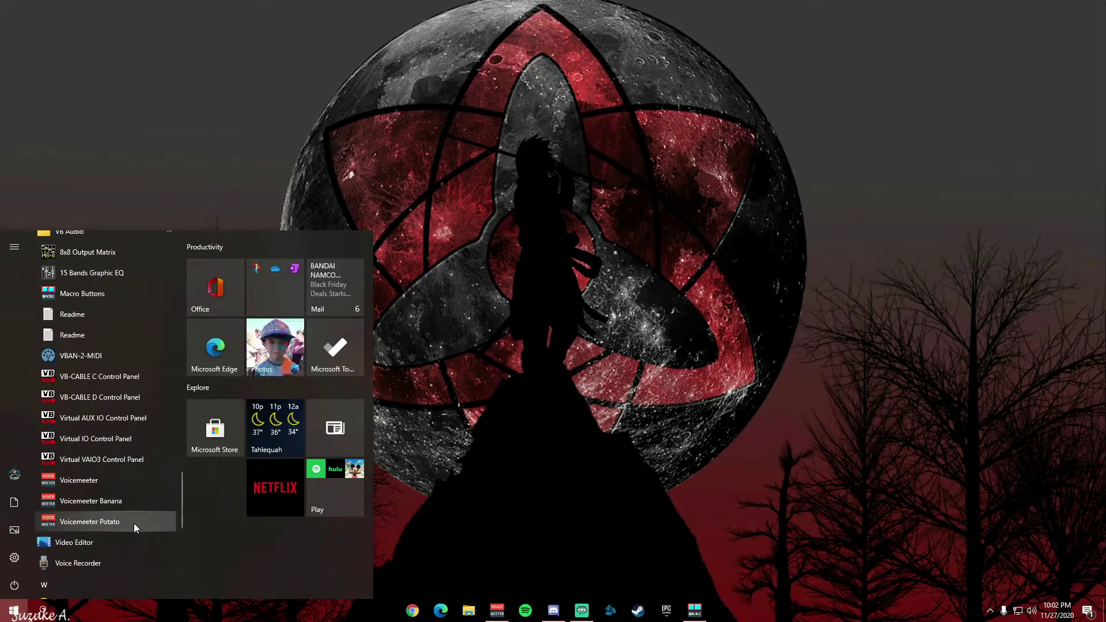
left_click(501, 608)
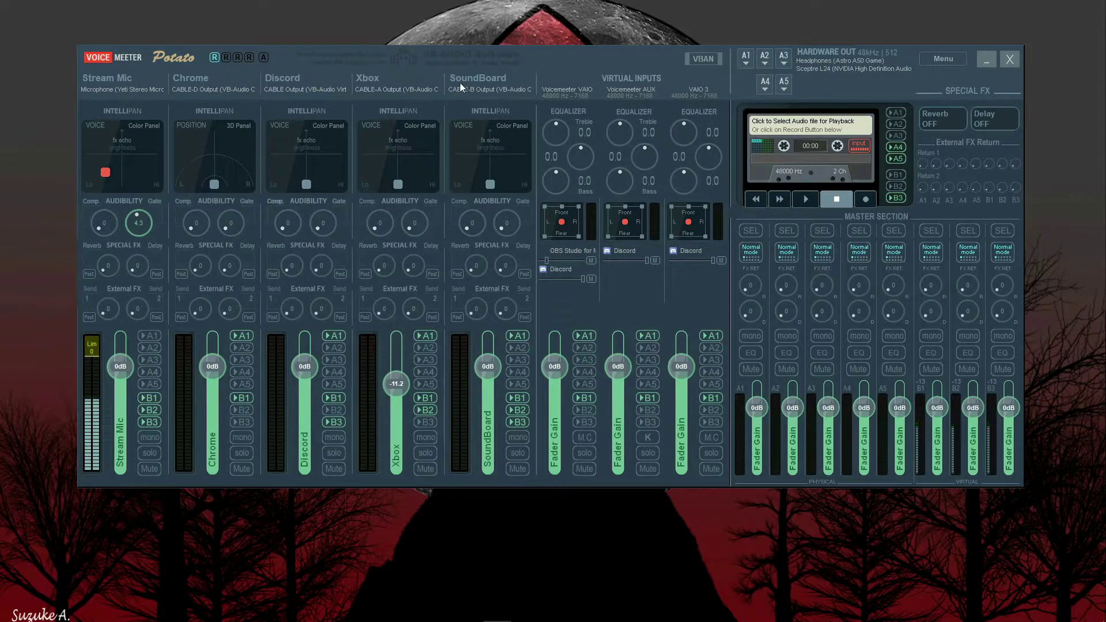
double_click(127, 78)
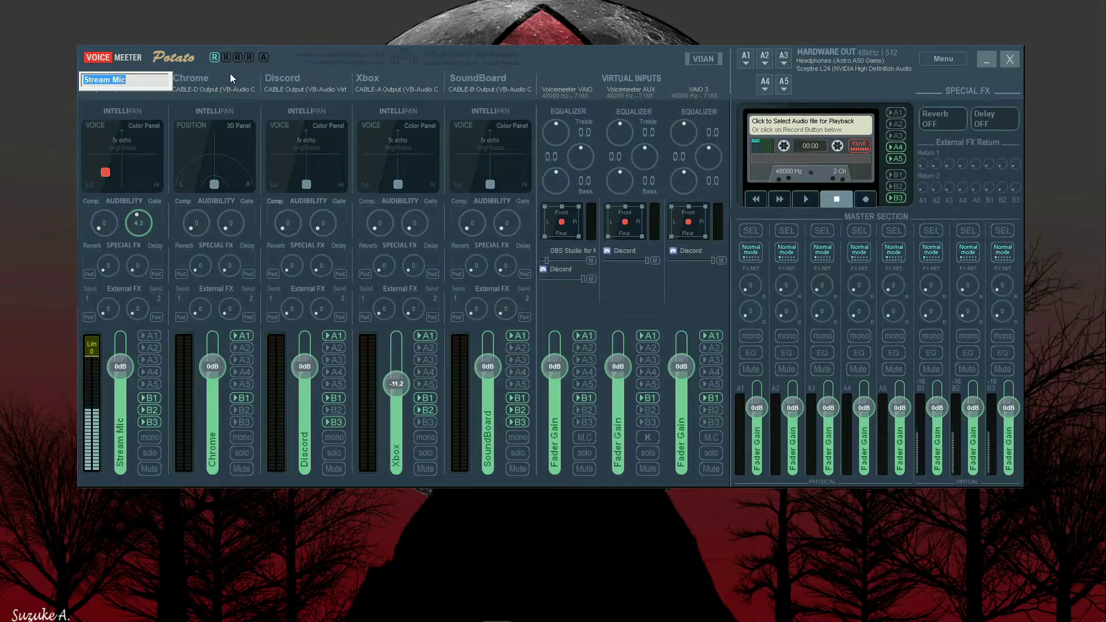
key("Return")
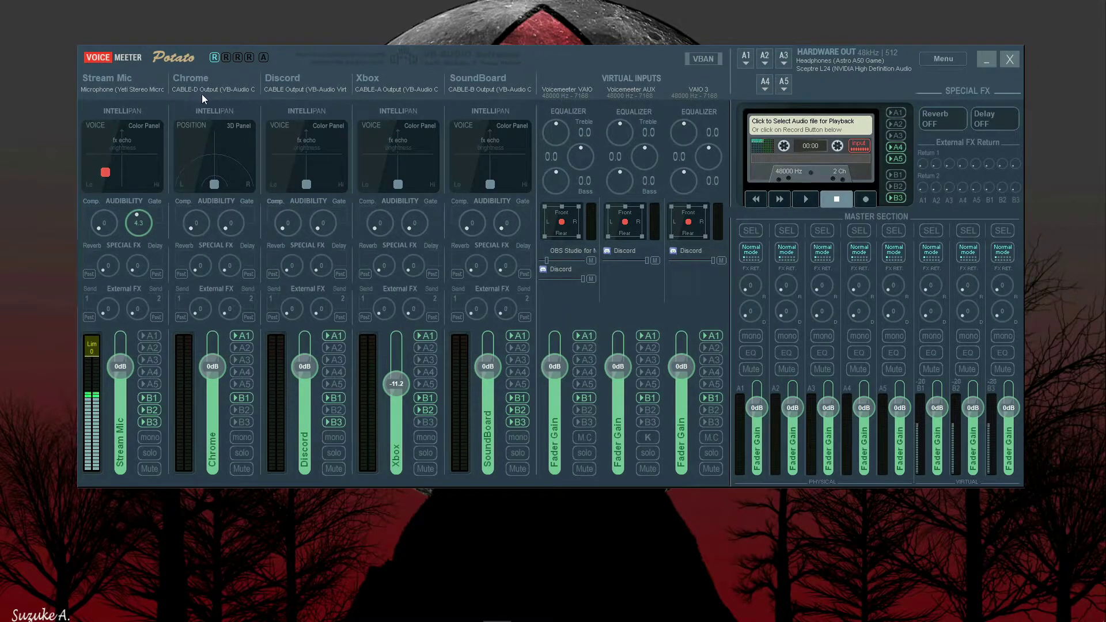
left_click(143, 92)
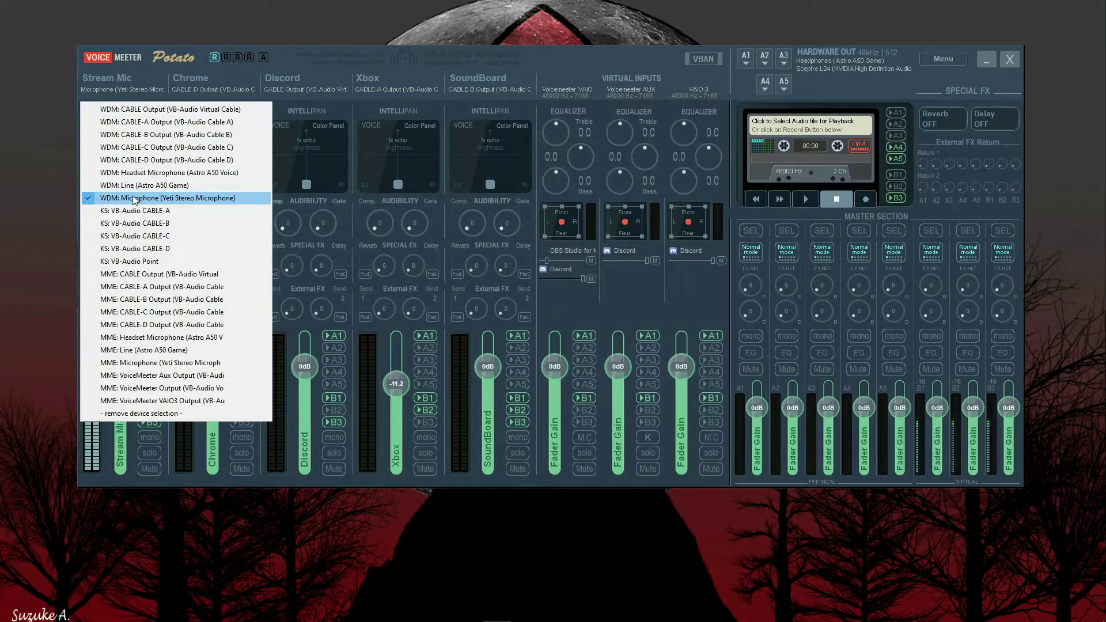
left_click(289, 58)
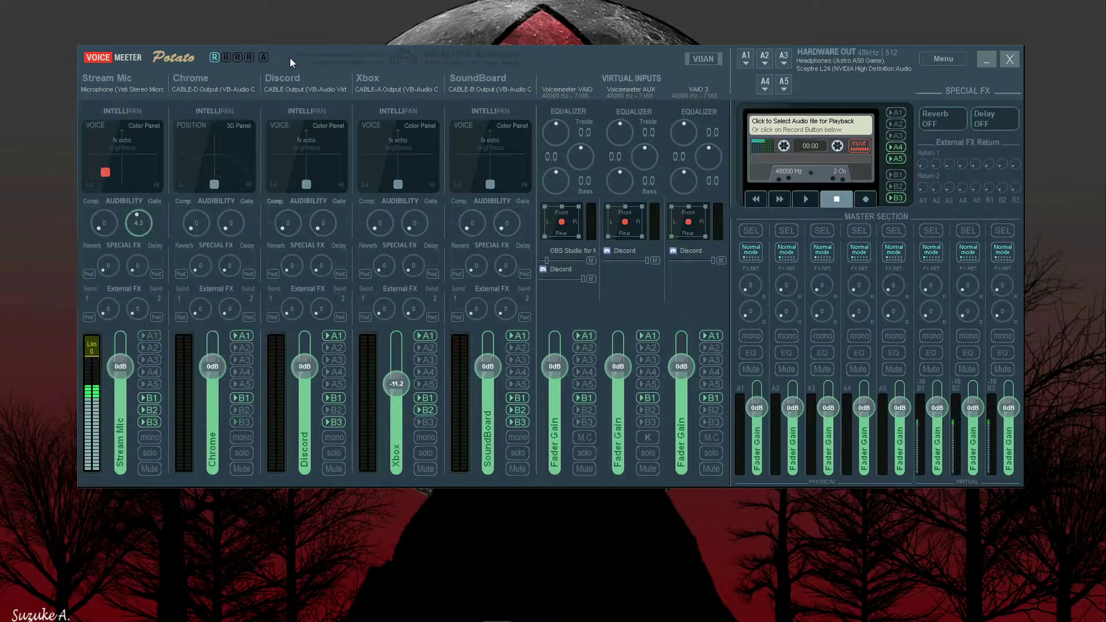
left_click(309, 89)
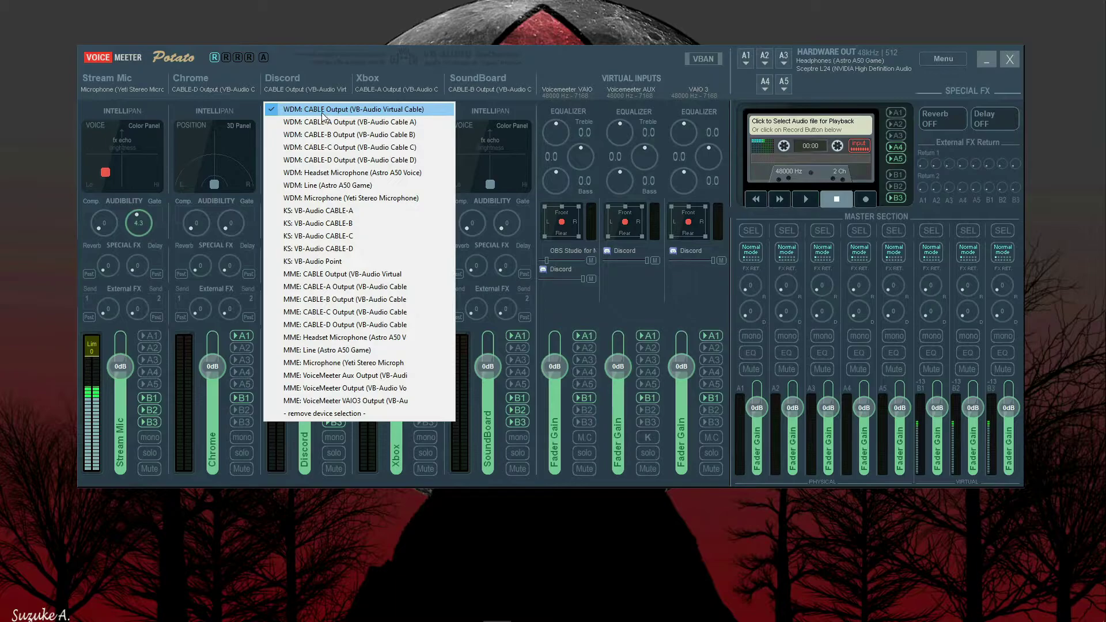
left_click(324, 110)
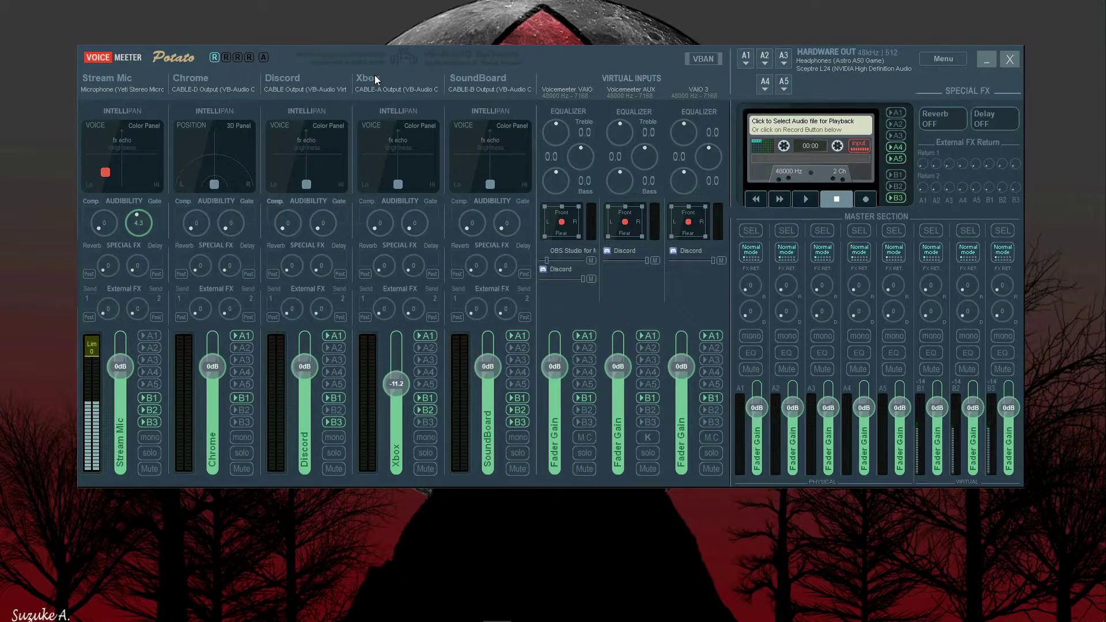
left_click(413, 92)
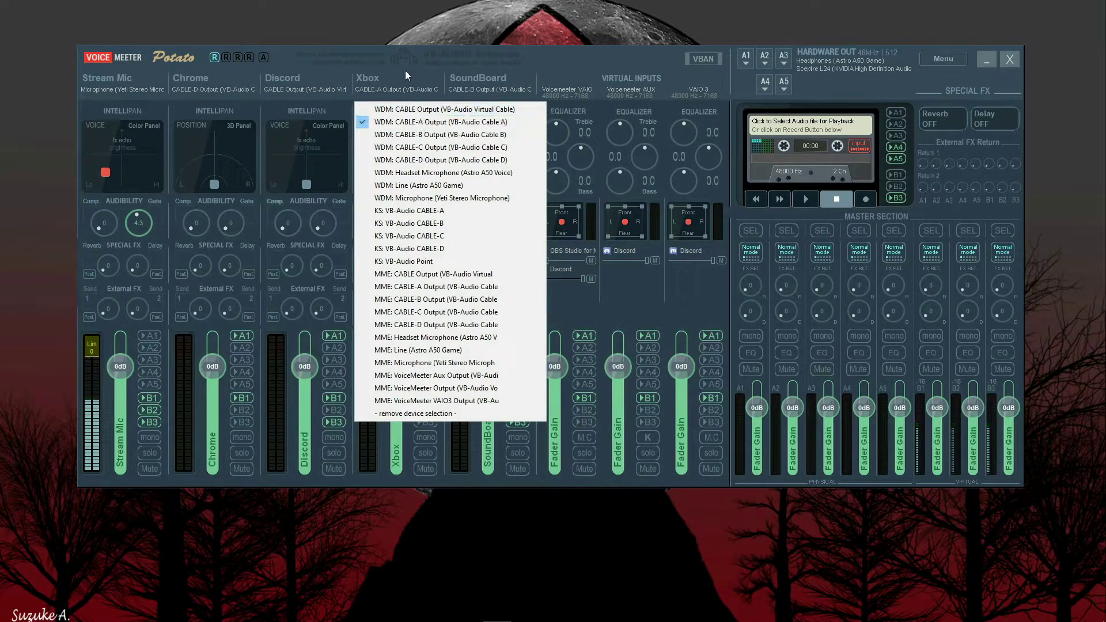
left_click(405, 70)
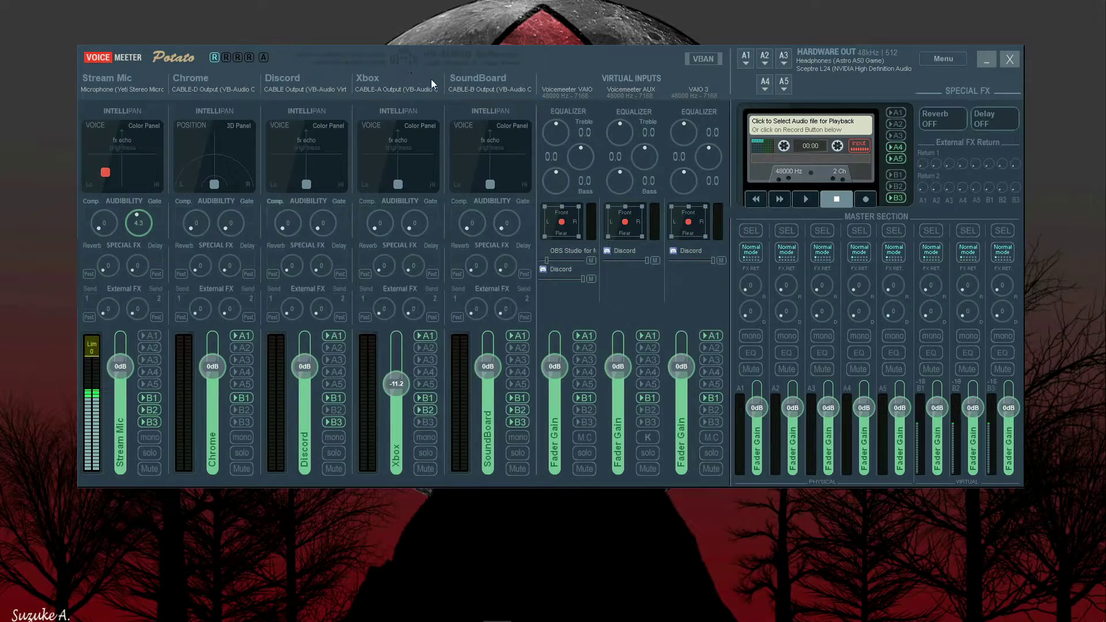
- Keep hardware out A1 on WDM: Headphones (Astro A50 Game)
left_click(754, 64)
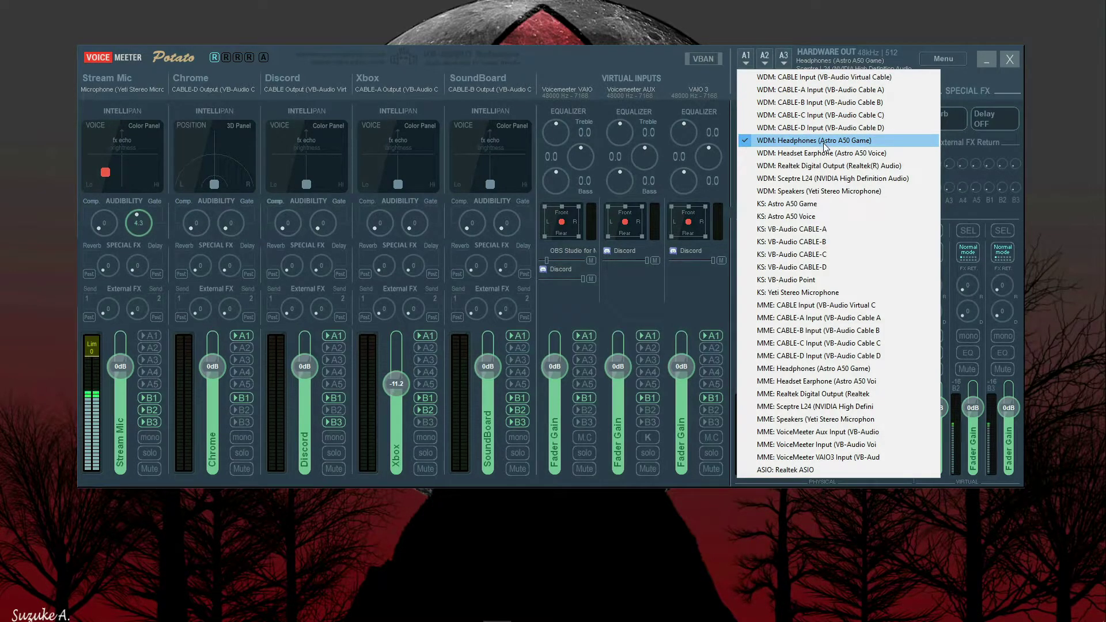
left_click(663, 60)
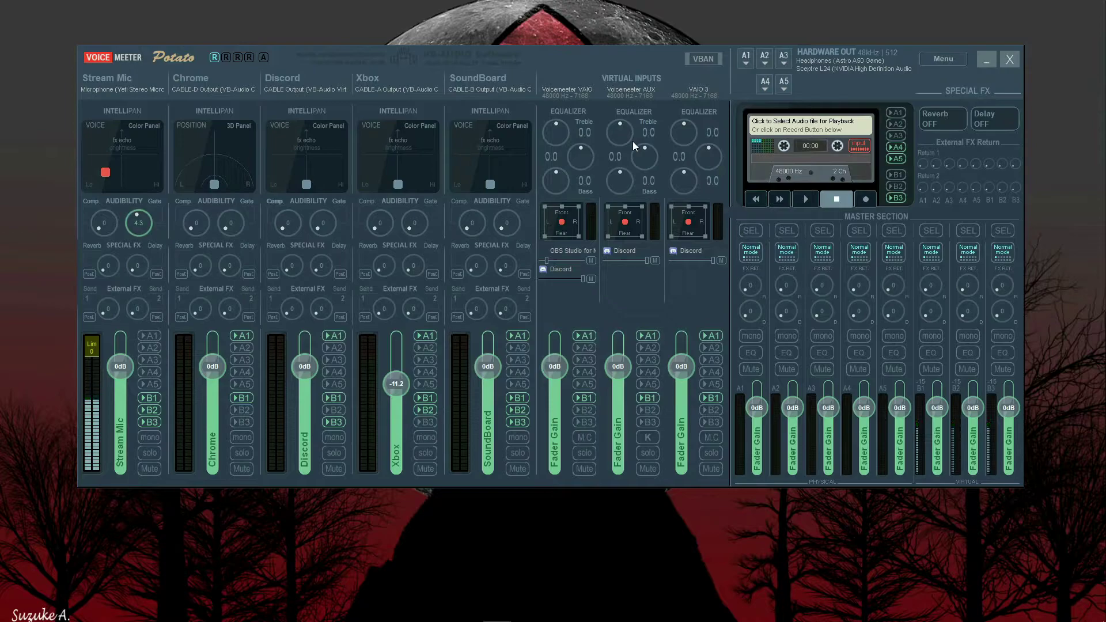
- Route the SoundBoard strip to virtual bus B3 and Stream Mic to bus B2
left_click(510, 421)
left_click(145, 410)
left_click(146, 410)
mouse_move(468, 619)
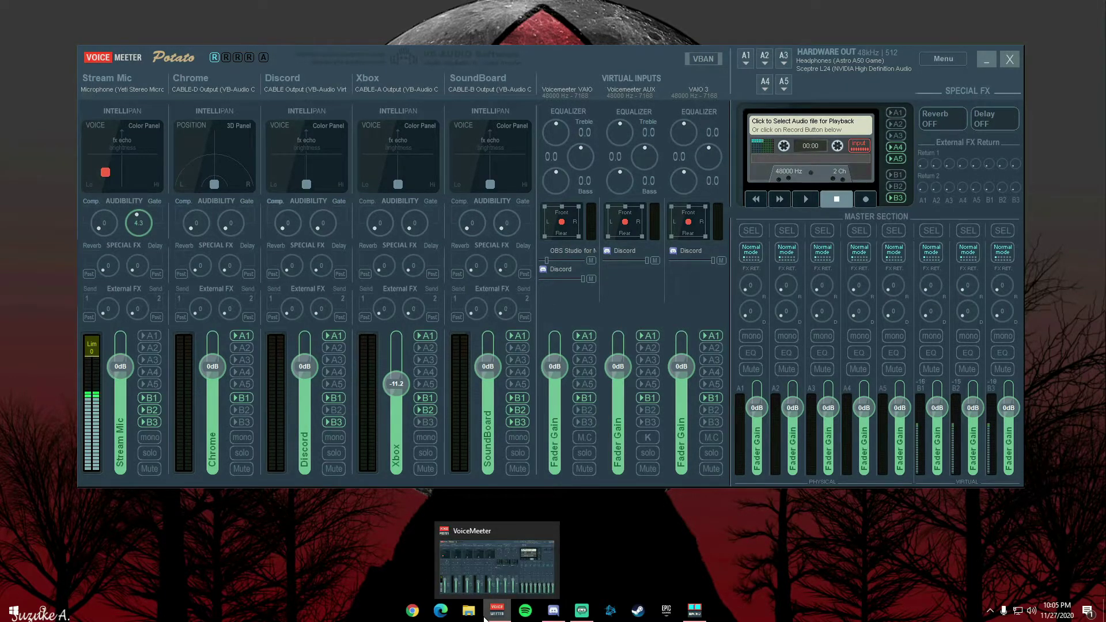
mouse_move(567, 612)
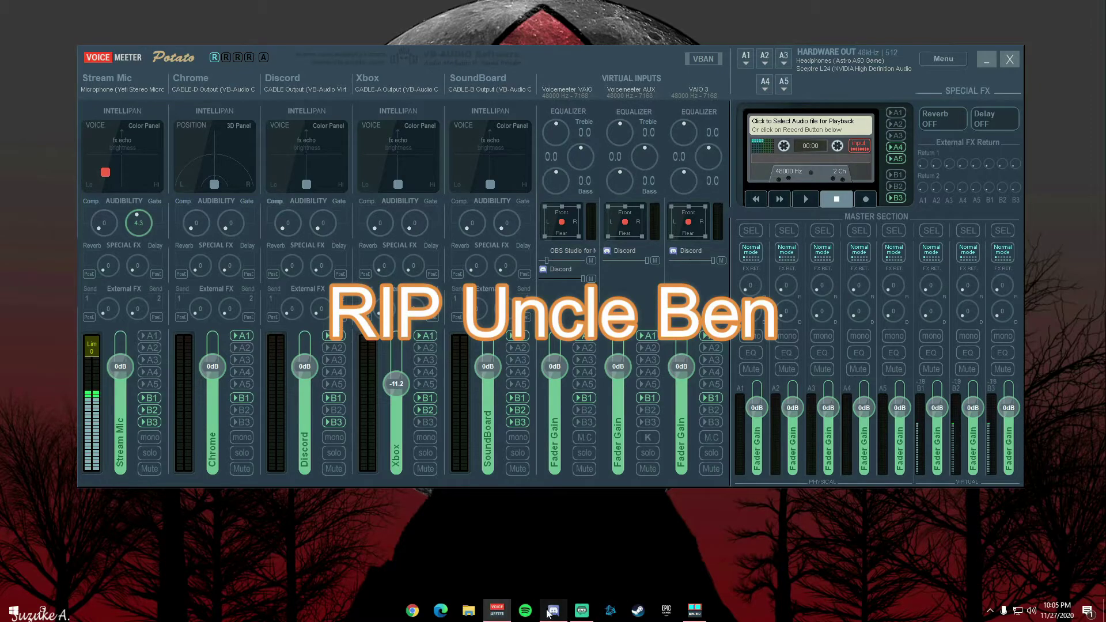
- In Xbox Console Companion settings, confirm party speaker CABLE-A Input and microphone VoiceMeeter VAIO3 Output
key("super")
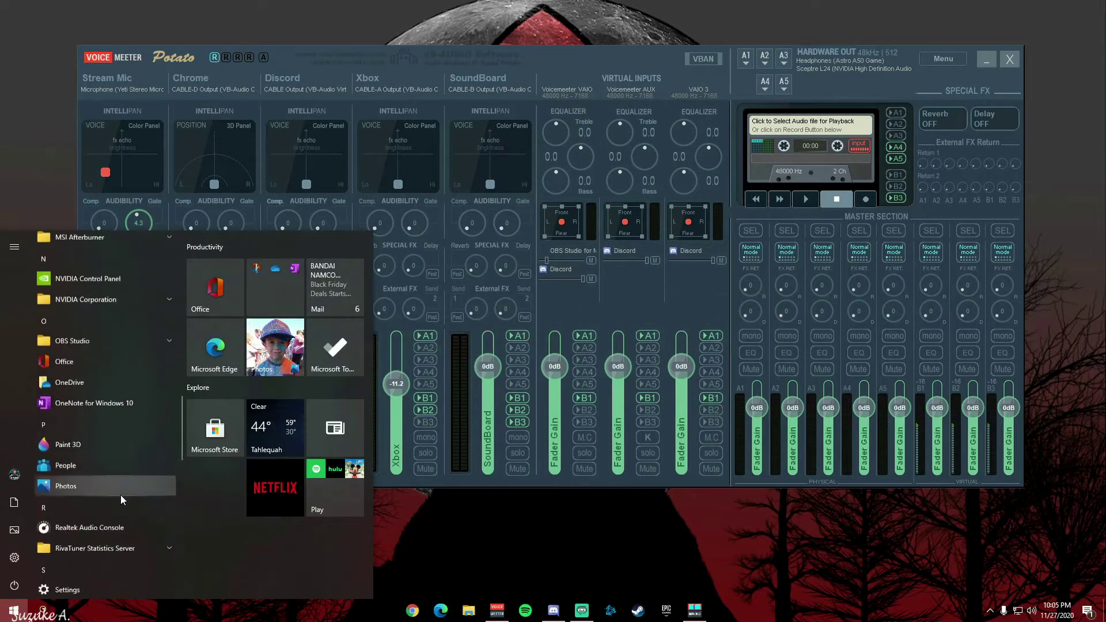
scroll(120, 495, "down", 10)
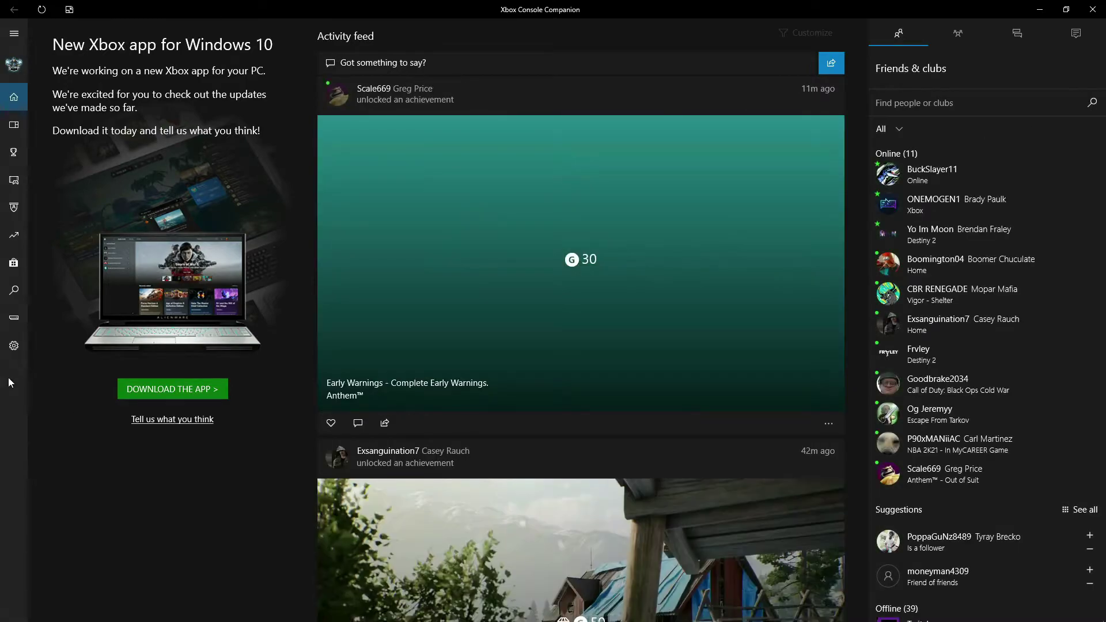
left_click(19, 345)
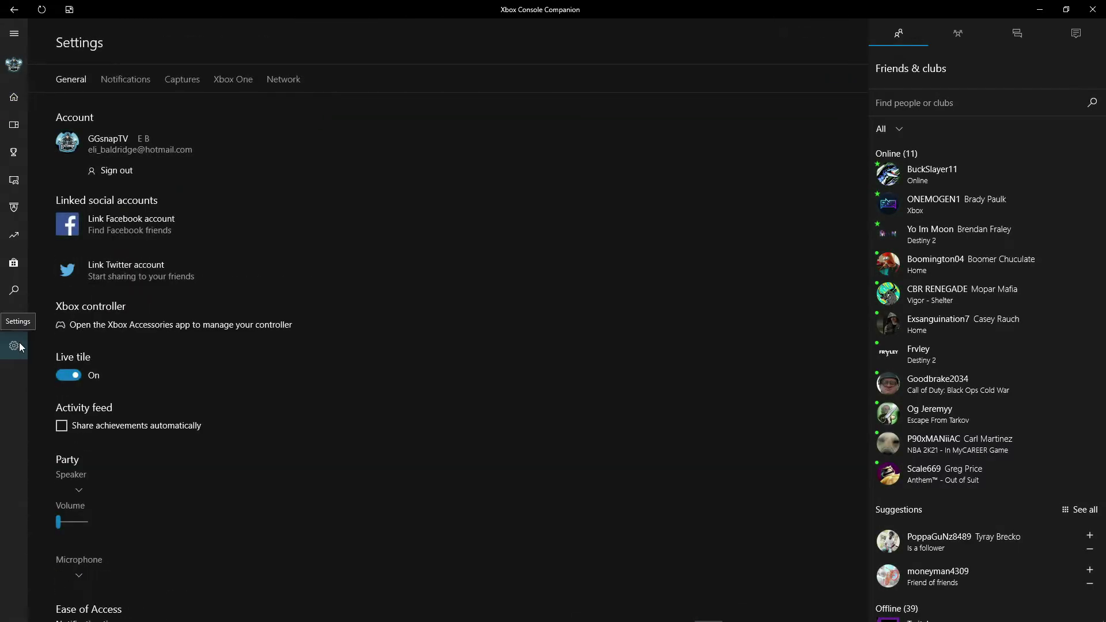
scroll(336, 378, "down", 2)
scroll(337, 379, "down", 4)
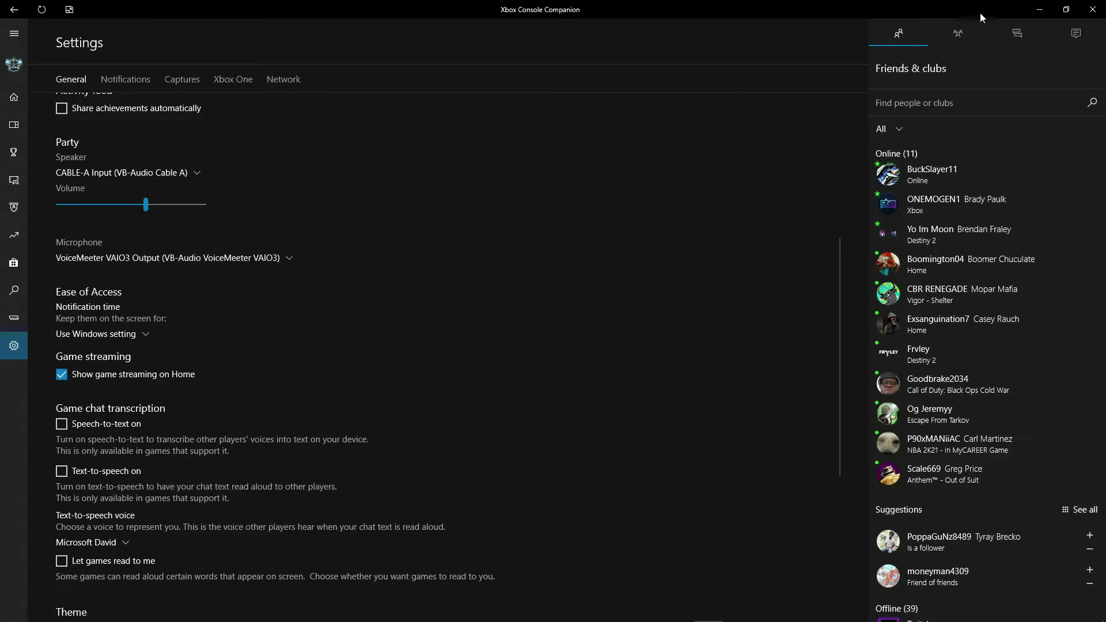
left_click(1040, 10)
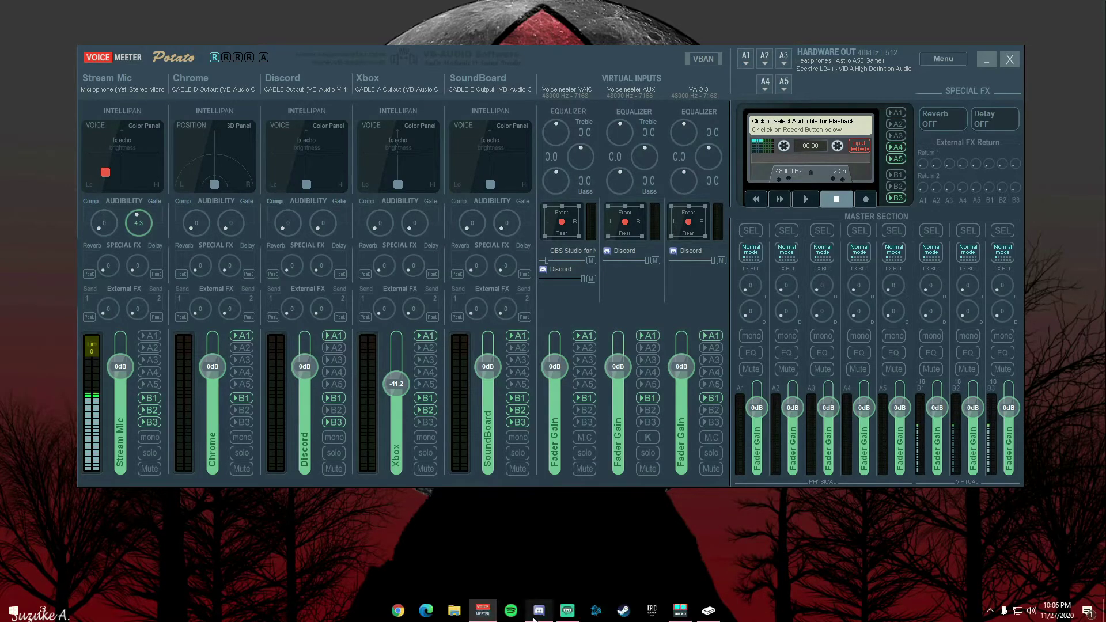
- Set Discord's voice input device to VoiceMeeter Aux Output, then bring the Voicemeeter mixer forward
left_click(540, 611)
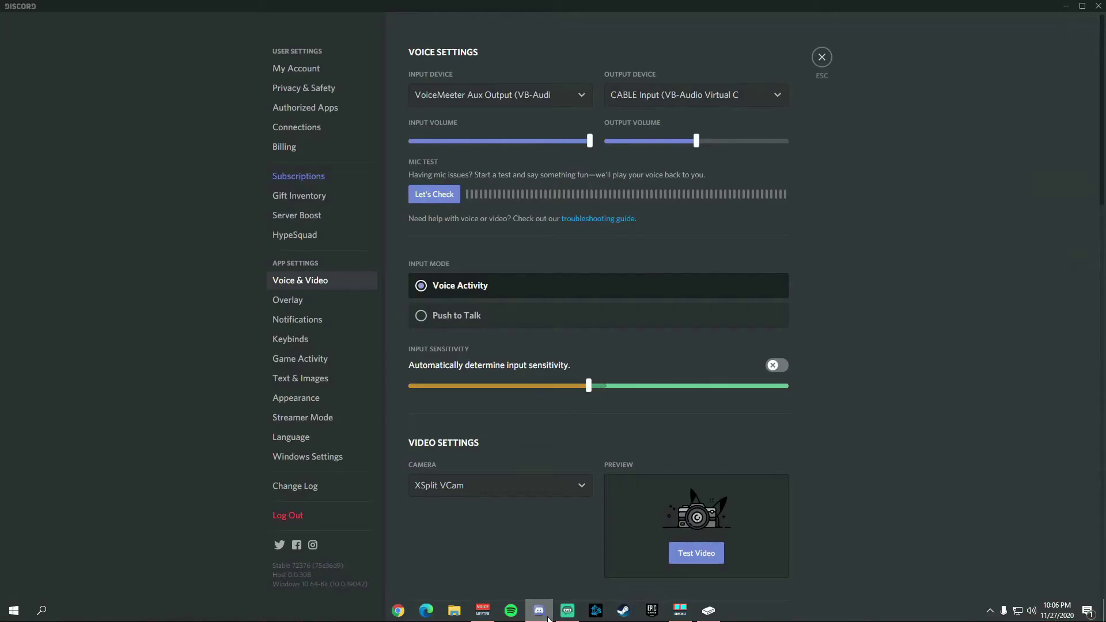
left_click(555, 103)
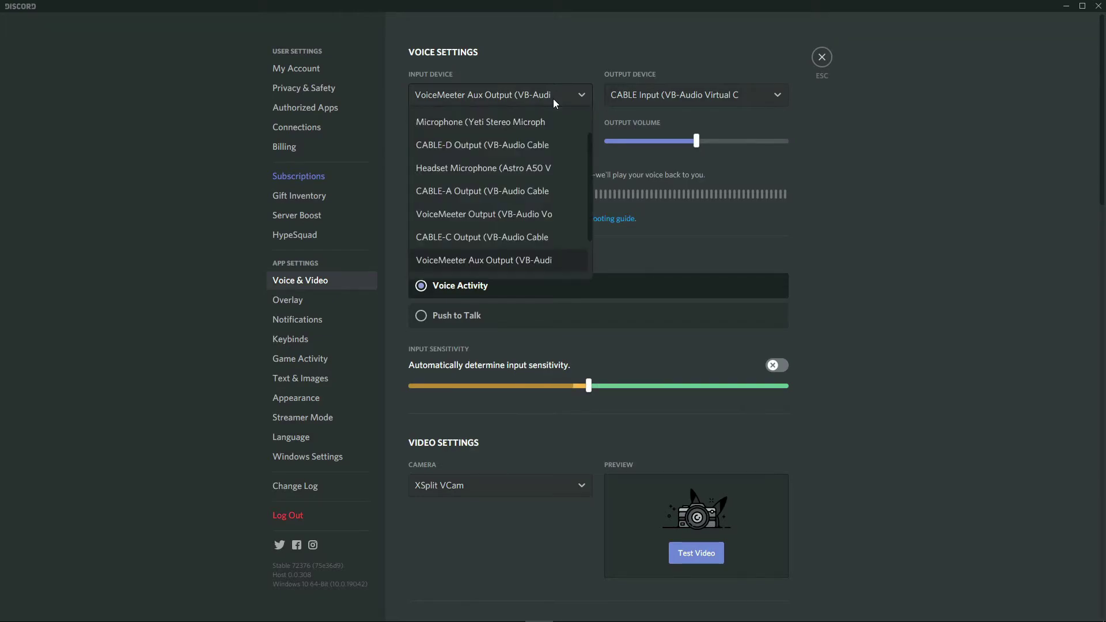
left_click(518, 263)
mouse_move(542, 616)
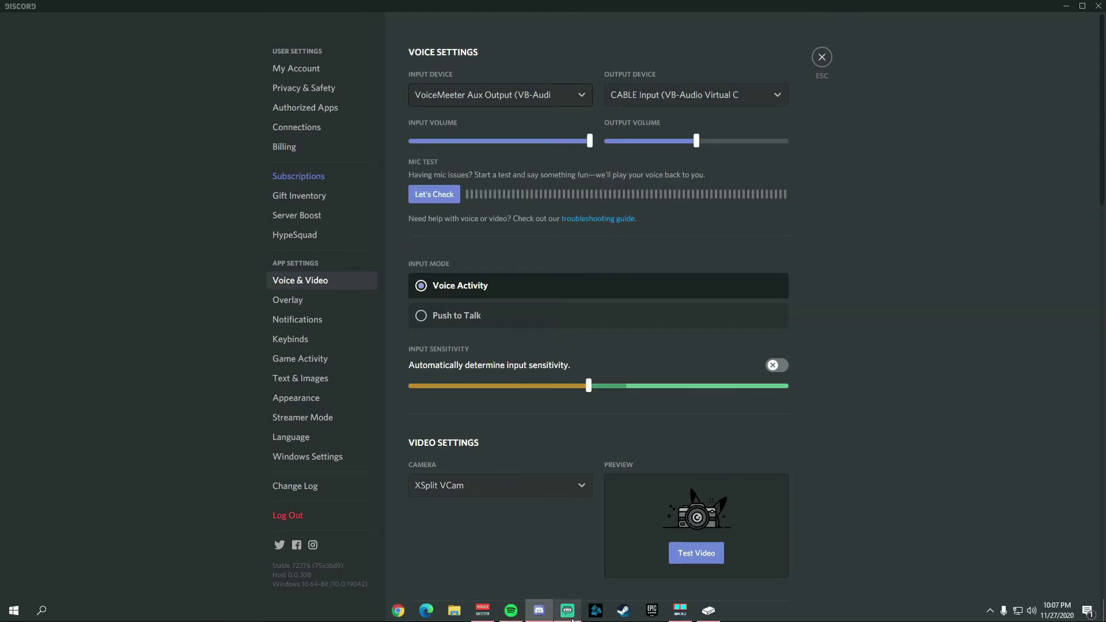
left_click(483, 612)
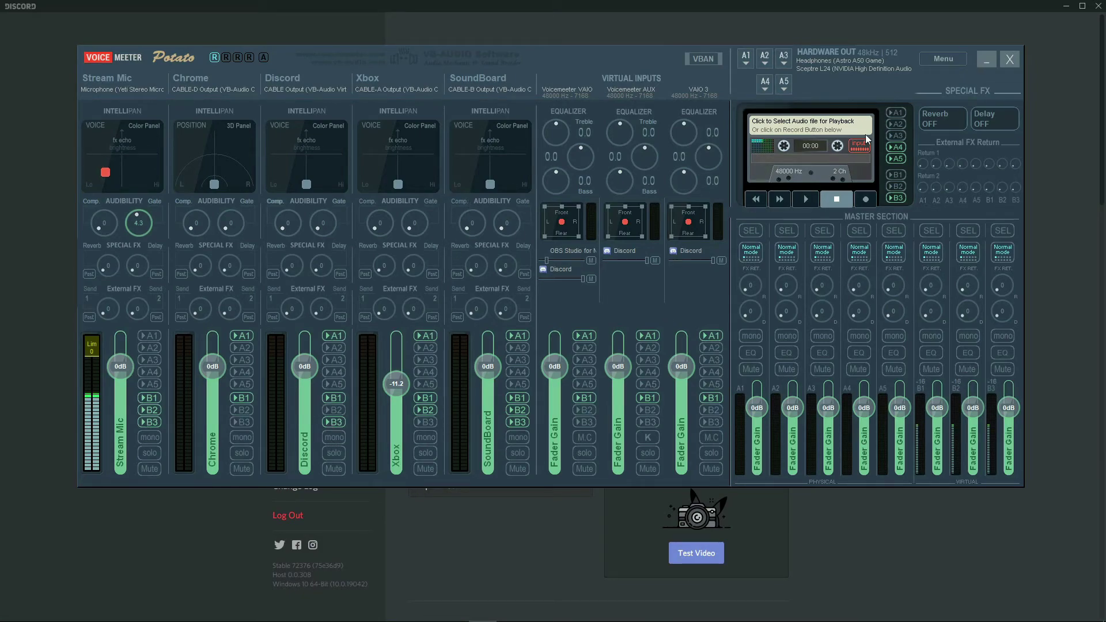
- Keep Discord's voice output on CABLE Input, then bring Spotify's Home page to the front
left_click(986, 58)
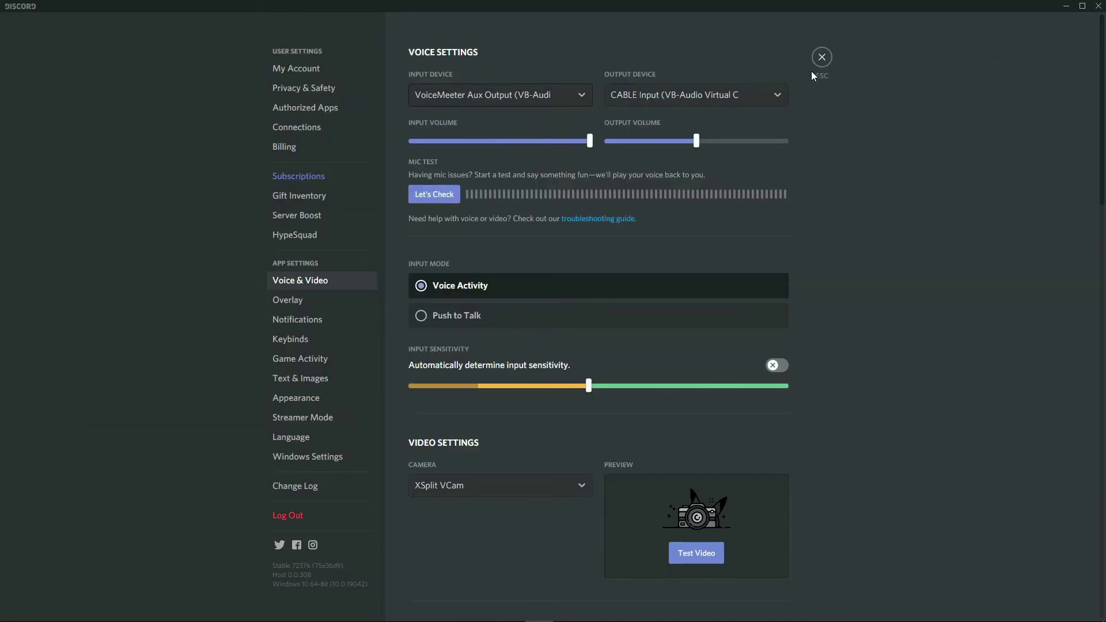
left_click(736, 102)
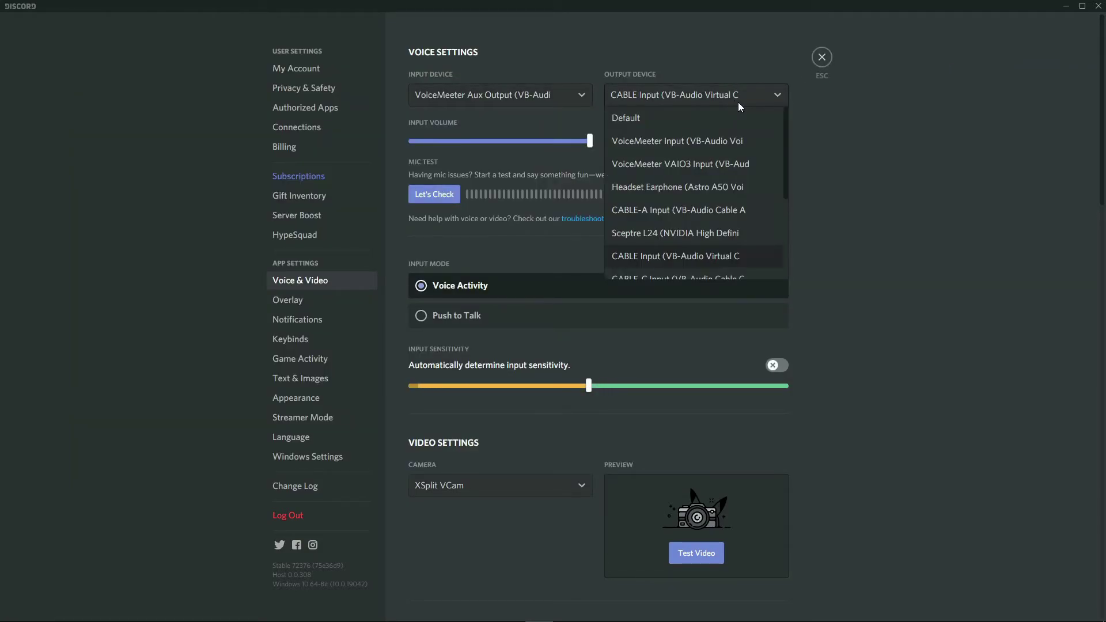
left_click(736, 256)
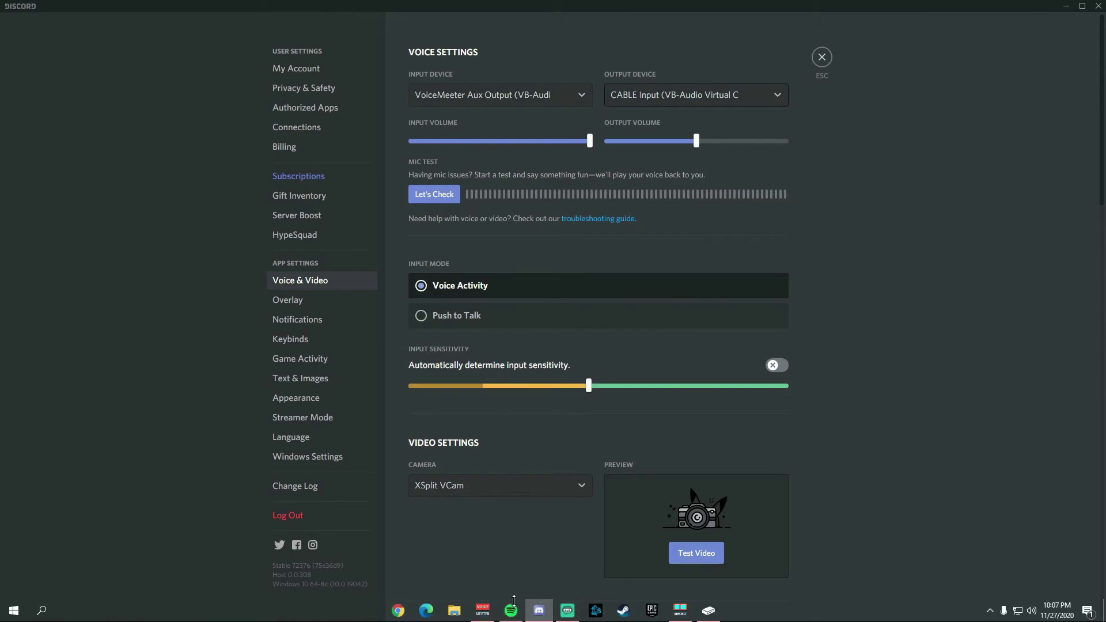
left_click(482, 611)
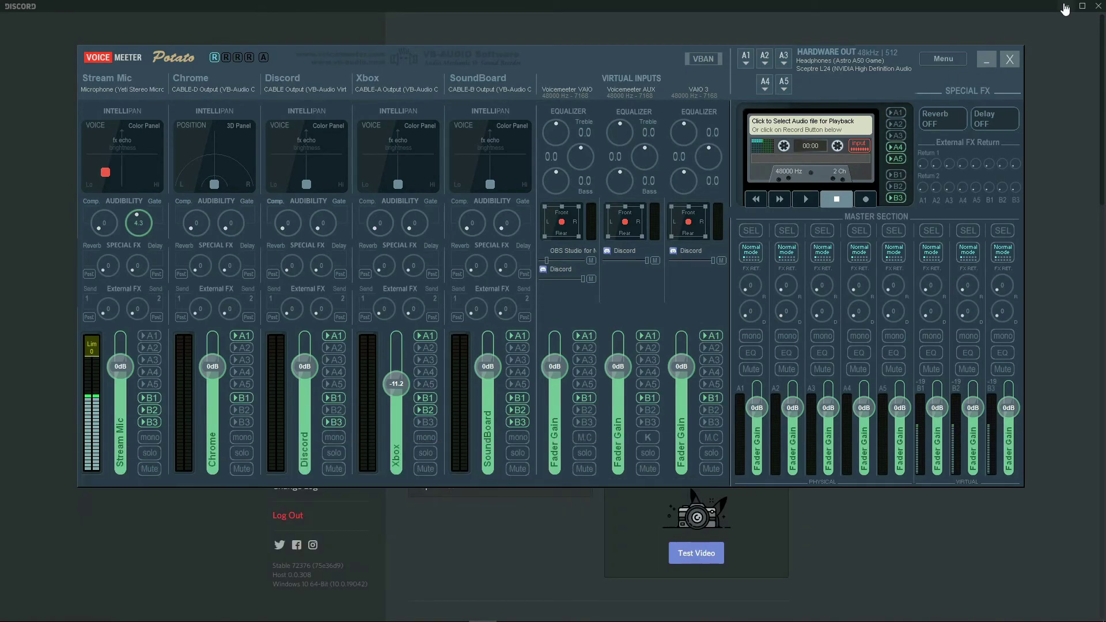
left_click(986, 59)
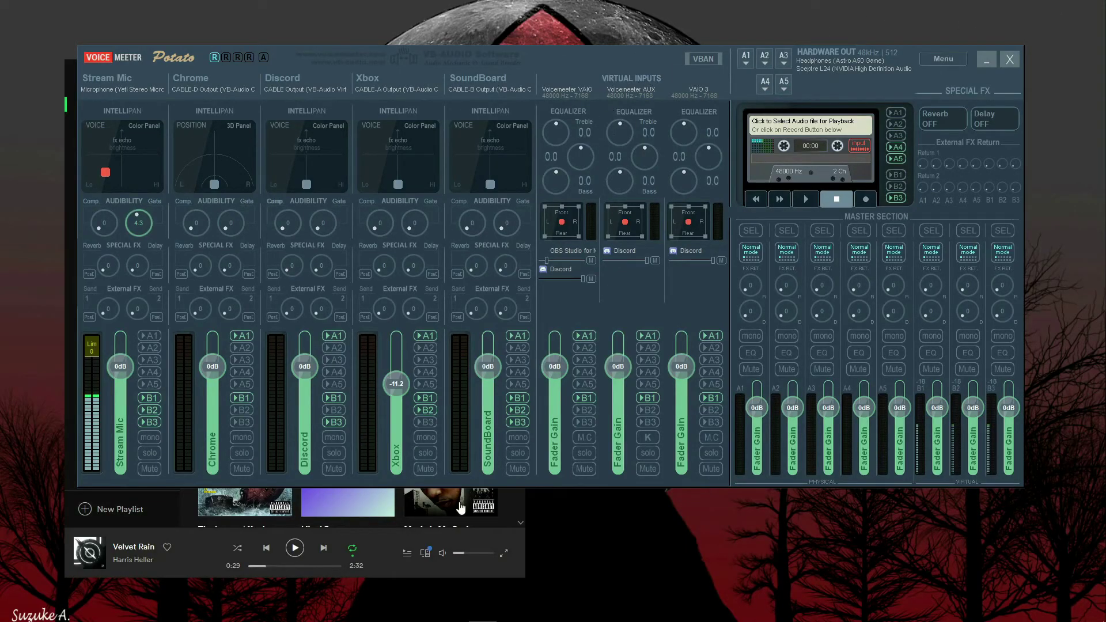
left_click(199, 557)
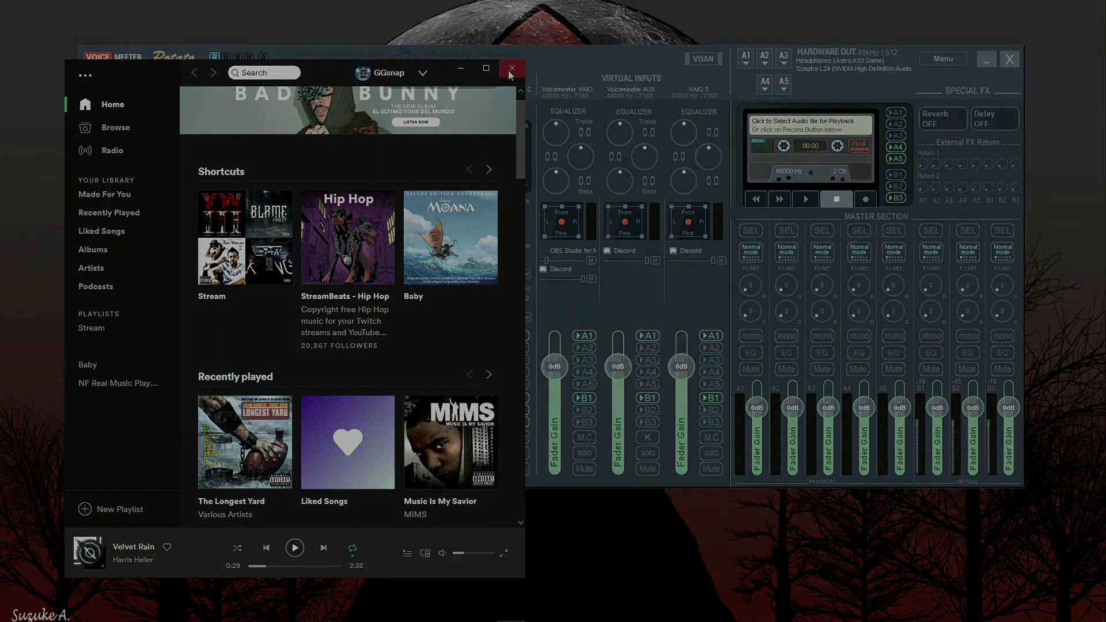